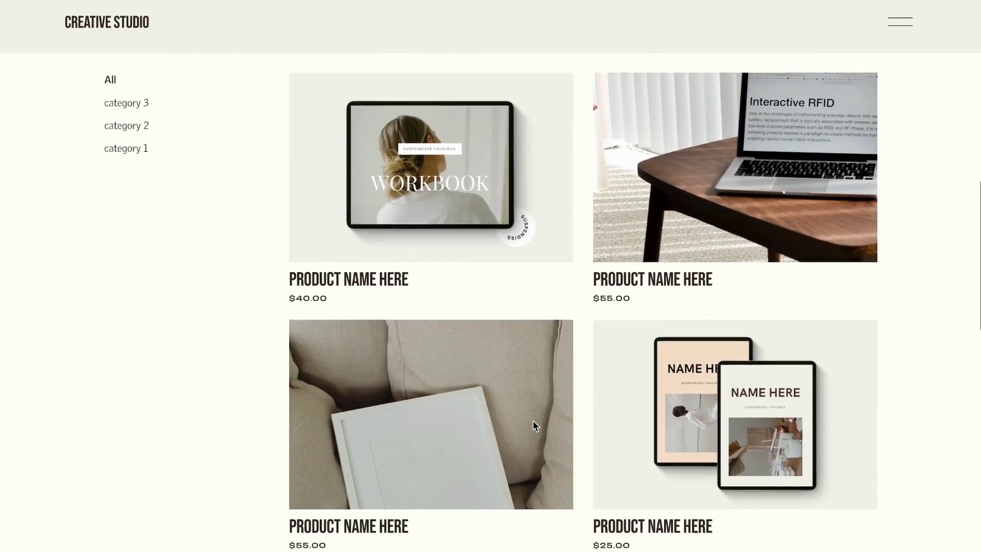
{"action": "scroll", "coordinate": [533, 421], "scroll_direction": "down", "scroll_amount": 2}
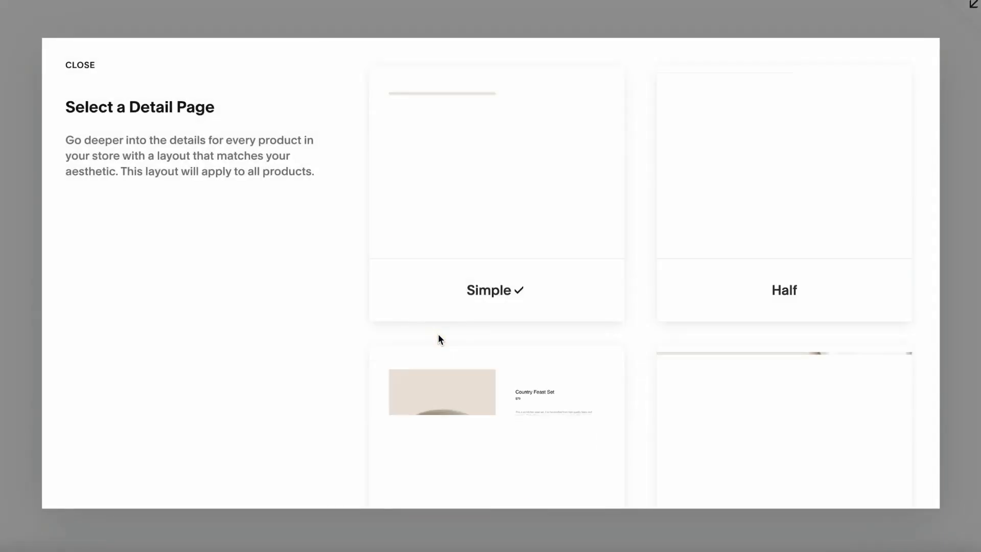
Step: Add the $55.00 sample product to the demo cart with quantity 2, totalling $110.00
{"action": "left_click", "coordinate": [441, 180]}
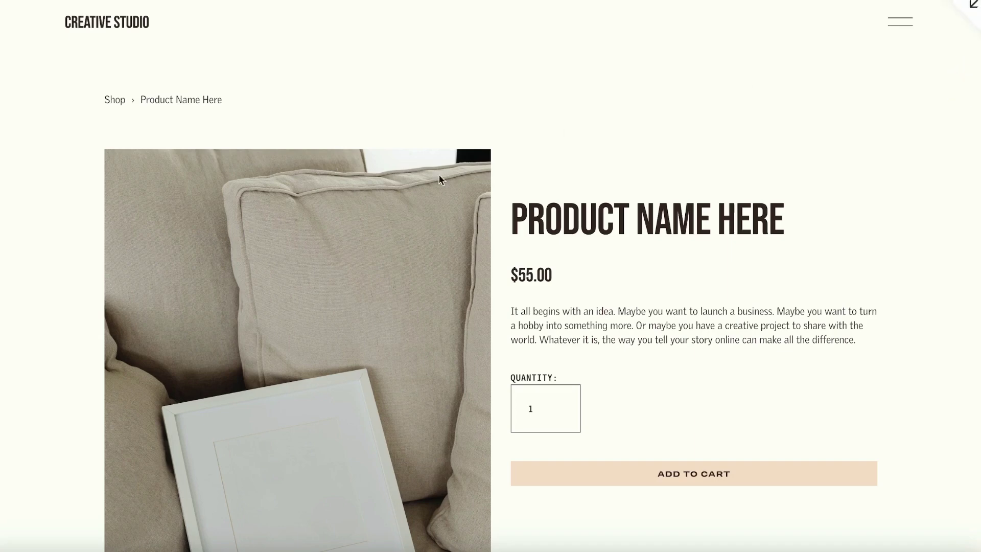
{"action": "scroll", "coordinate": [429, 364], "scroll_direction": "down", "scroll_amount": 1}
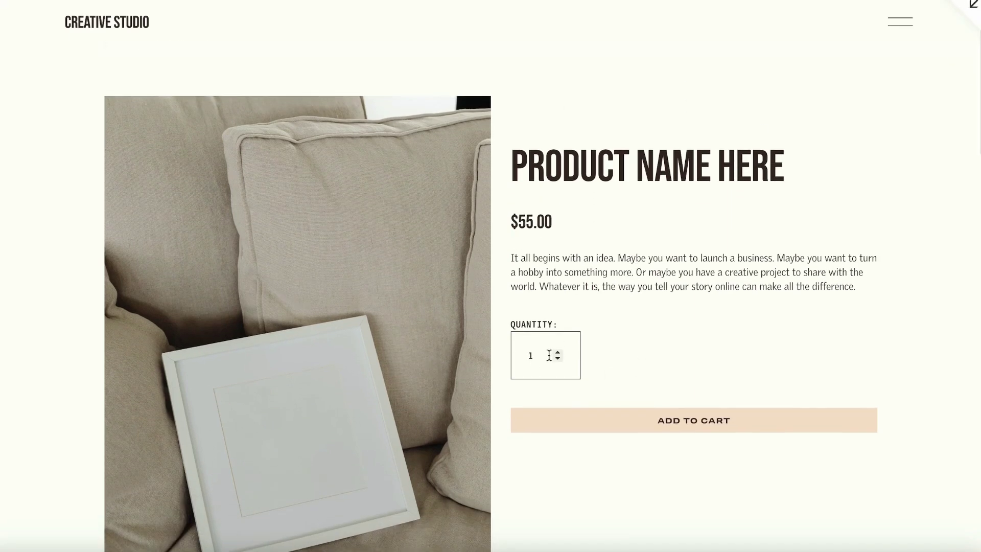
{"action": "left_click", "coordinate": [558, 352]}
{"action": "left_click", "coordinate": [726, 425]}
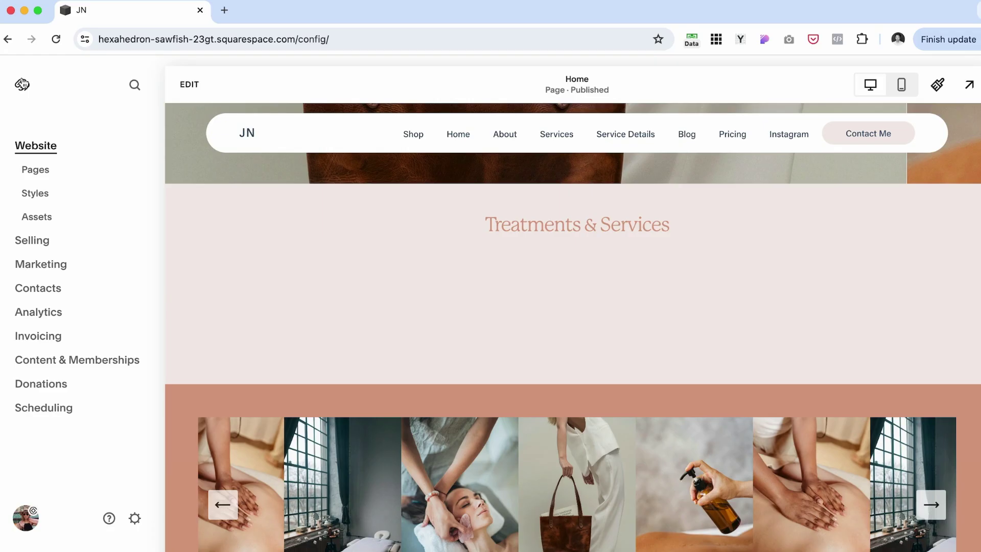
{"action": "scroll", "coordinate": [422, 279], "scroll_direction": "up", "scroll_amount": 10}
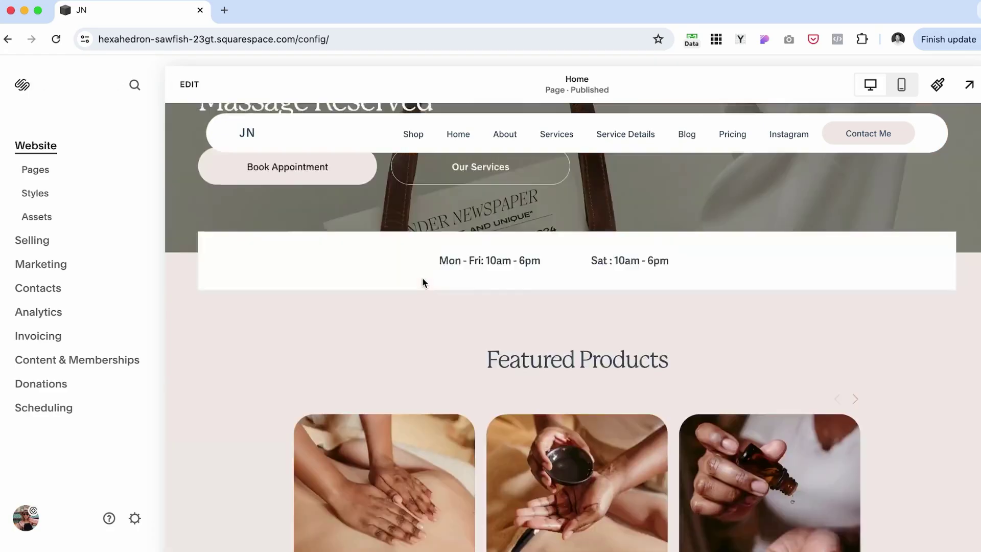
Step: Preview the live site, put Product 4 ($60.00) in the cart and proceed to checkout
{"action": "left_click", "coordinate": [285, 41]}
{"action": "left_click", "coordinate": [969, 84]}
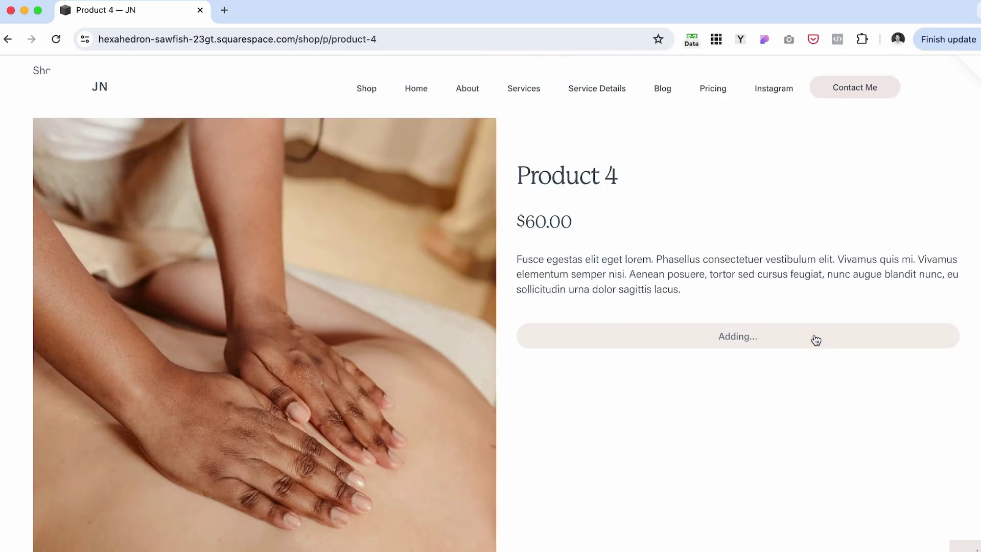
{"action": "scroll", "coordinate": [863, 458], "scroll_direction": "down", "scroll_amount": 2}
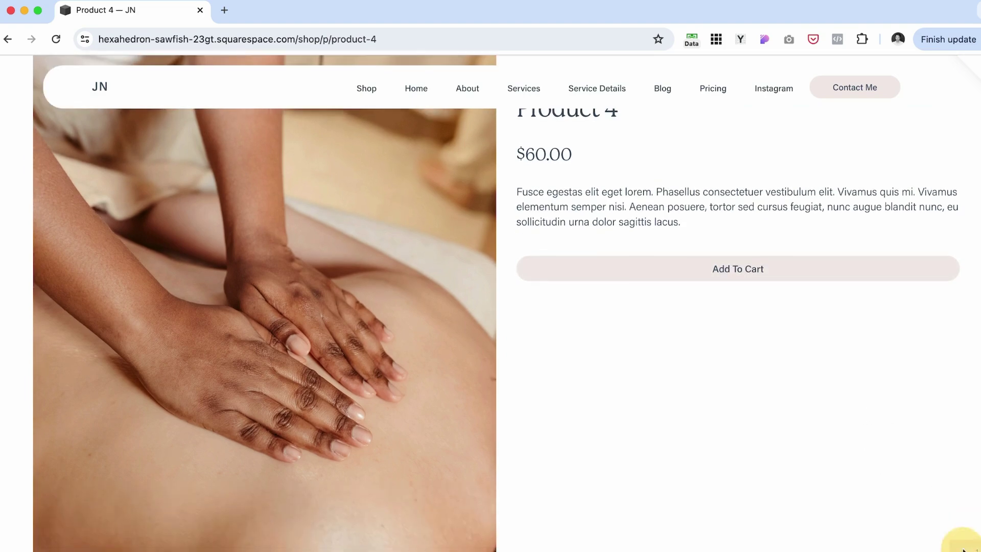
{"action": "left_click", "coordinate": [971, 548]}
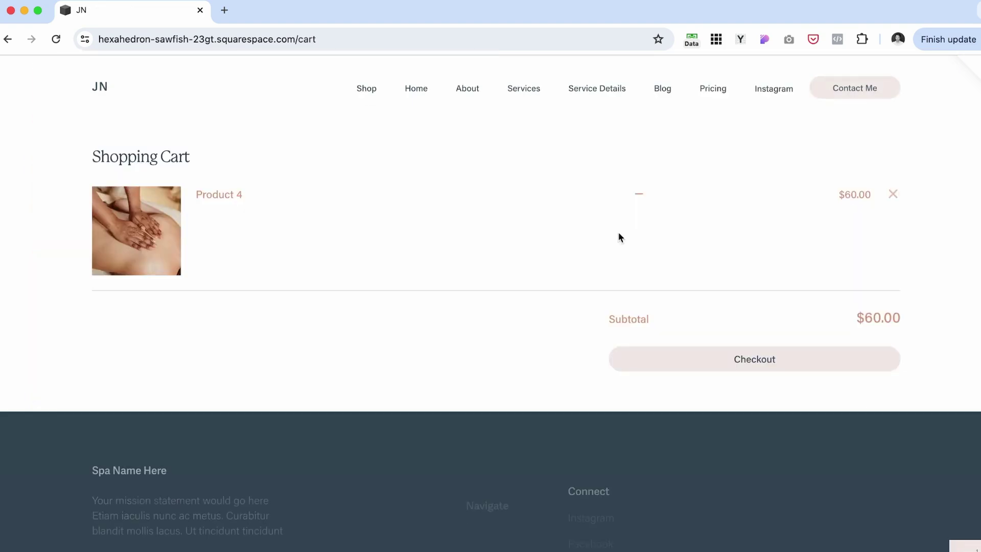
{"action": "left_click", "coordinate": [809, 363]}
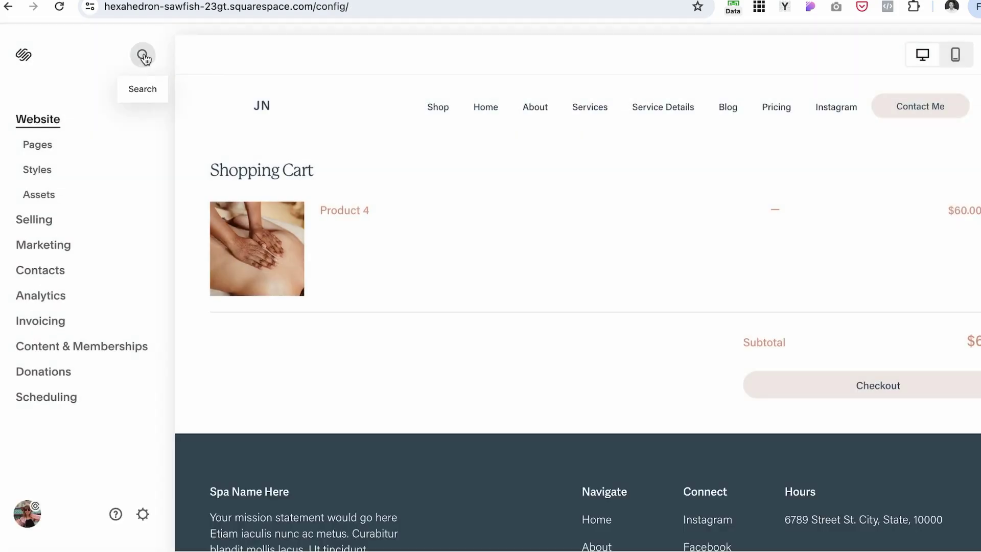
Step: Find Payments with a 'pay' search, then reach it through Settings › Selling › Payments
{"action": "left_click", "coordinate": [144, 55]}
{"action": "type", "text": "pay"}
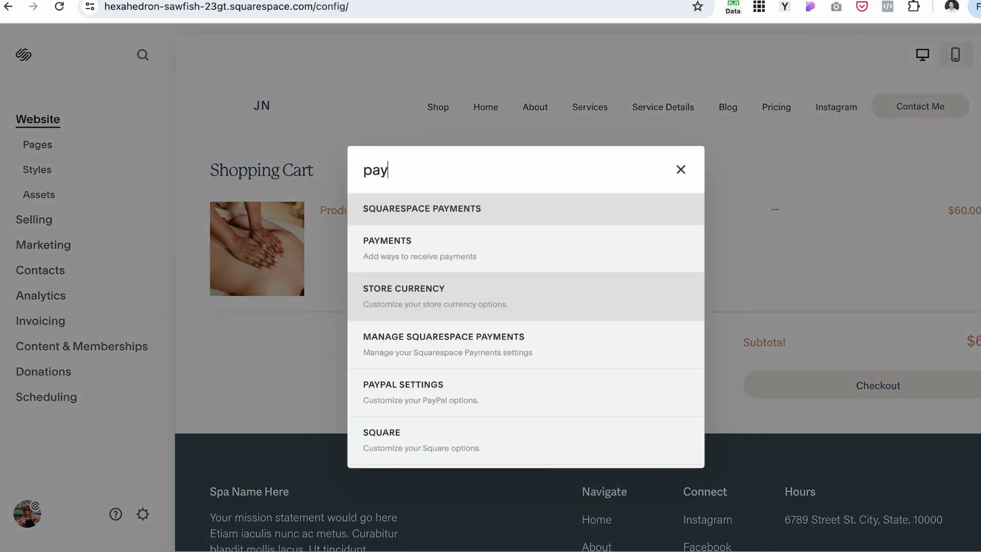
{"action": "left_click", "coordinate": [412, 252]}
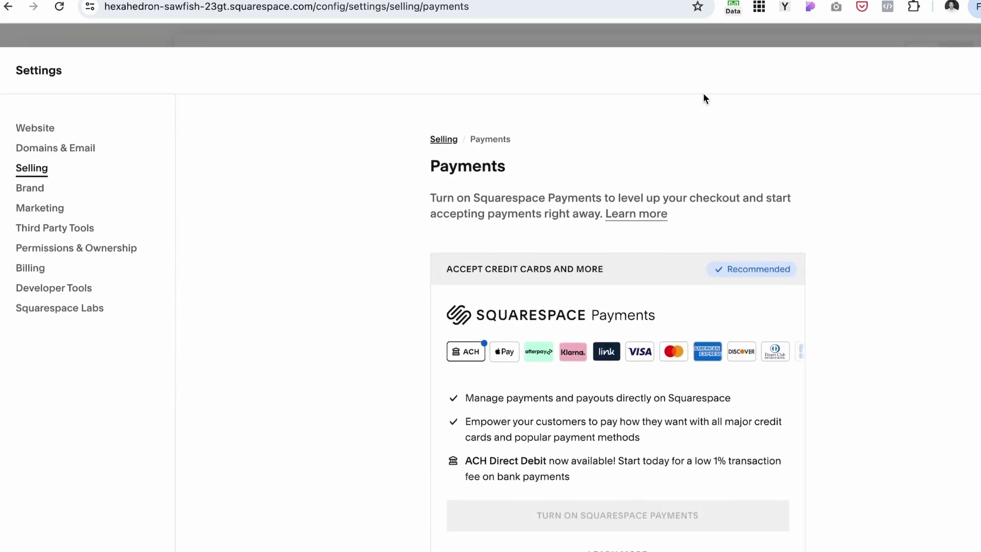
{"action": "key", "text": "Escape"}
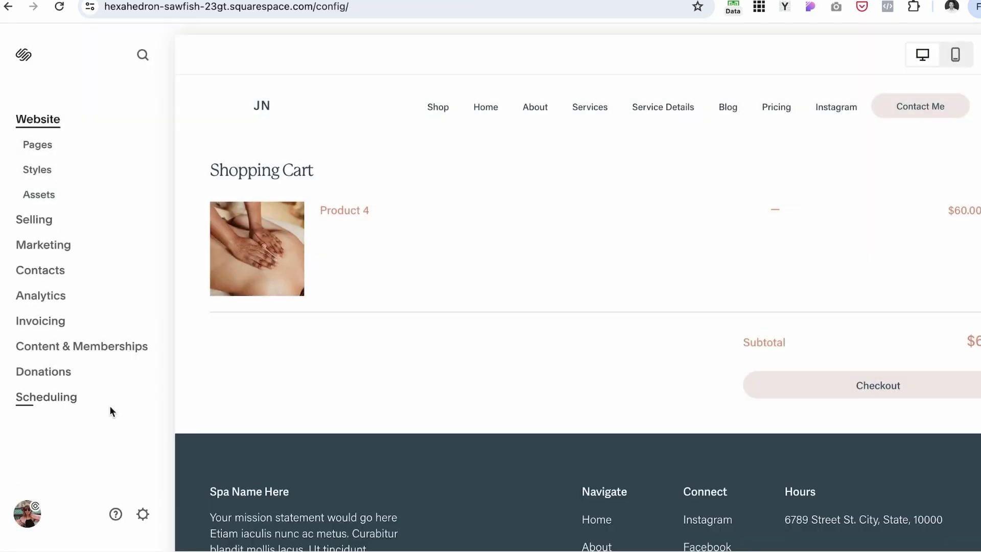
{"action": "left_click", "coordinate": [144, 515]}
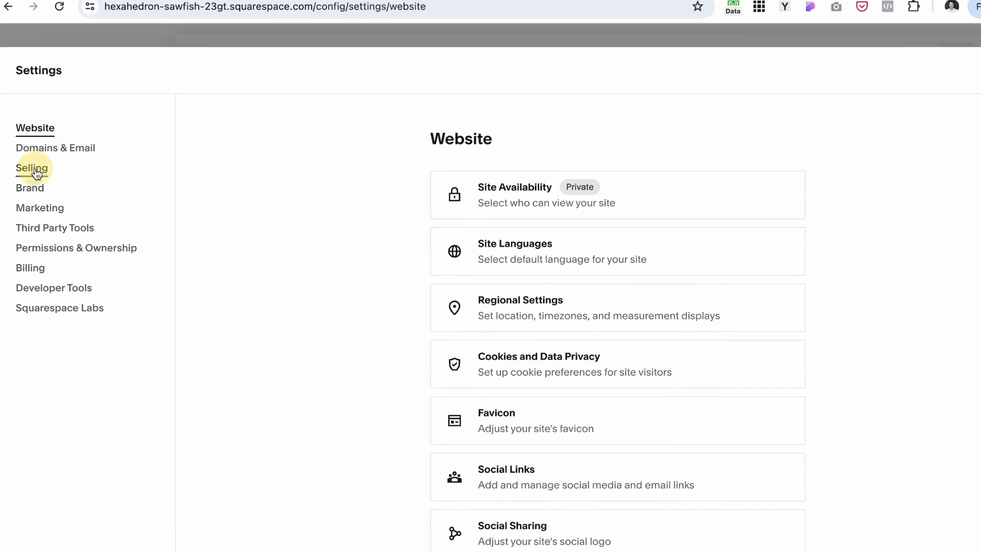
{"action": "left_click", "coordinate": [33, 168]}
{"action": "left_click", "coordinate": [573, 259]}
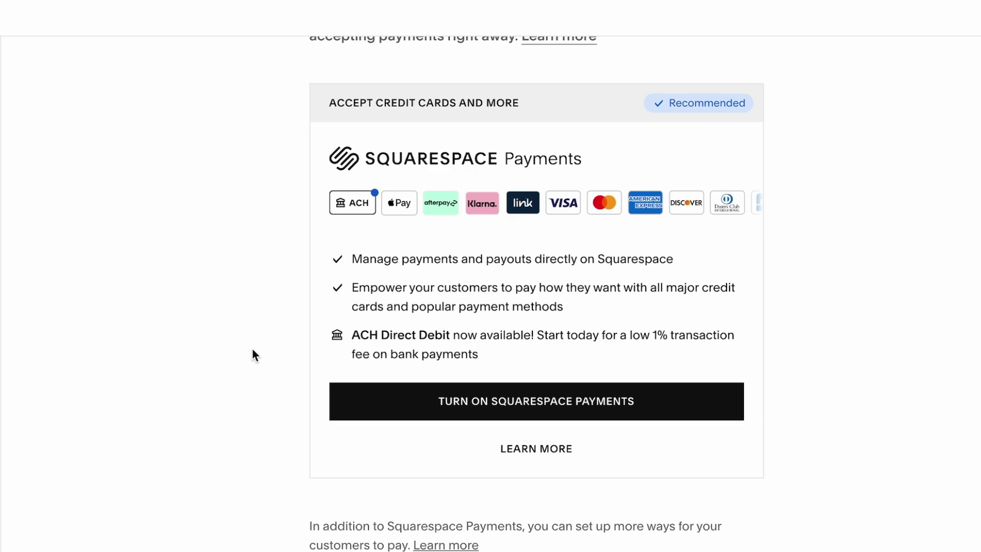
{"action": "scroll", "coordinate": [205, 229], "scroll_direction": "up", "scroll_amount": 1}
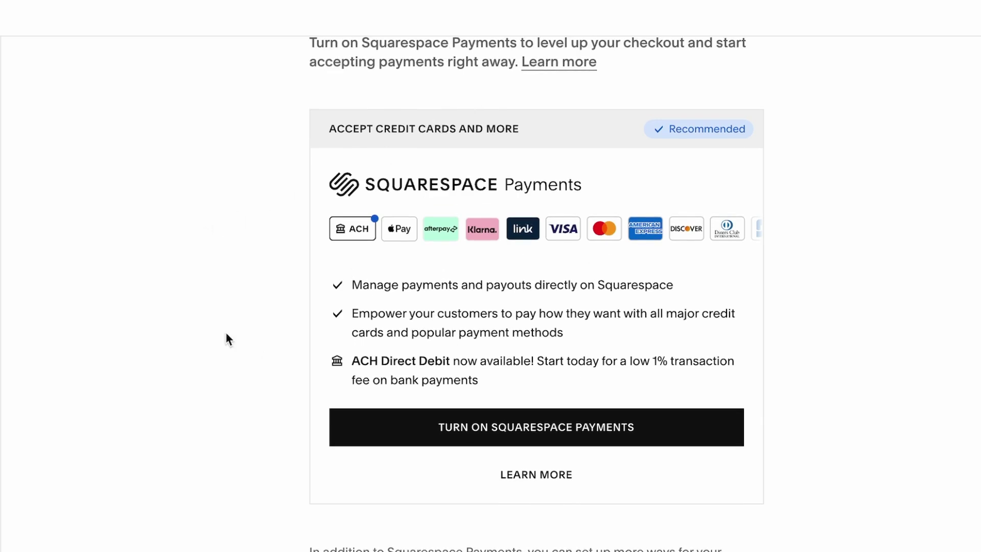
{"action": "scroll", "coordinate": [226, 334], "scroll_direction": "up", "scroll_amount": 1}
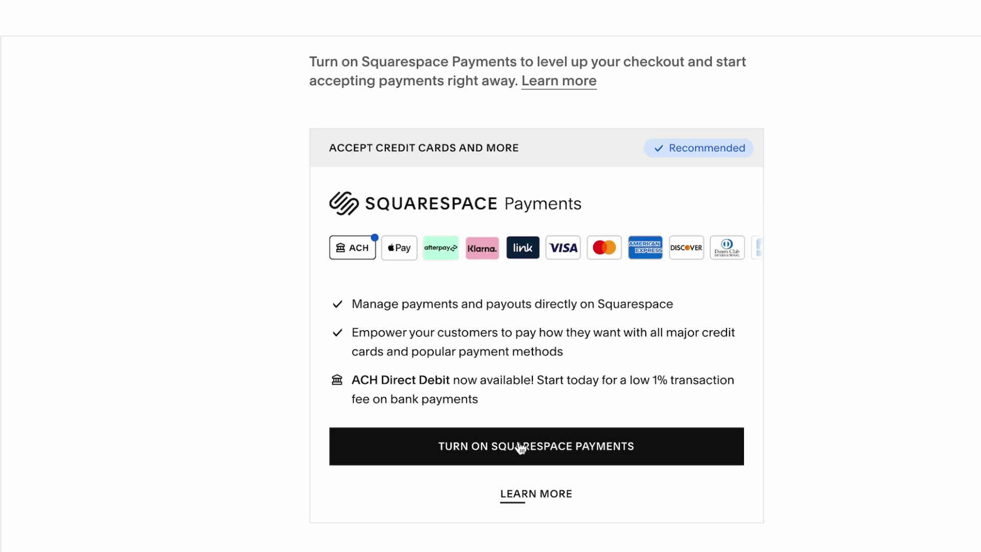
{"action": "left_click", "coordinate": [554, 454]}
Step: Choose United States as the business country and Individual as the business type, then begin personal details
{"action": "left_click", "coordinate": [635, 316]}
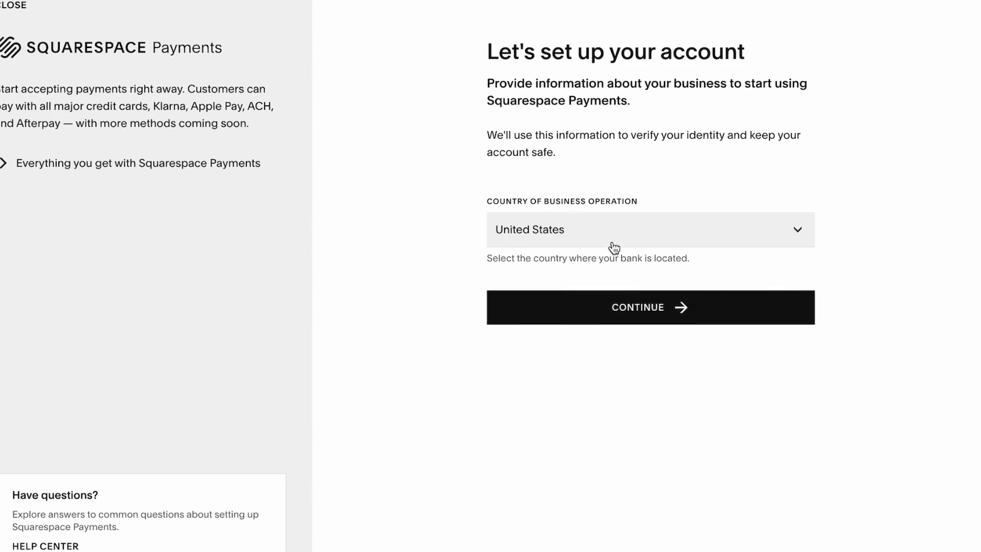
{"action": "left_click", "coordinate": [635, 316]}
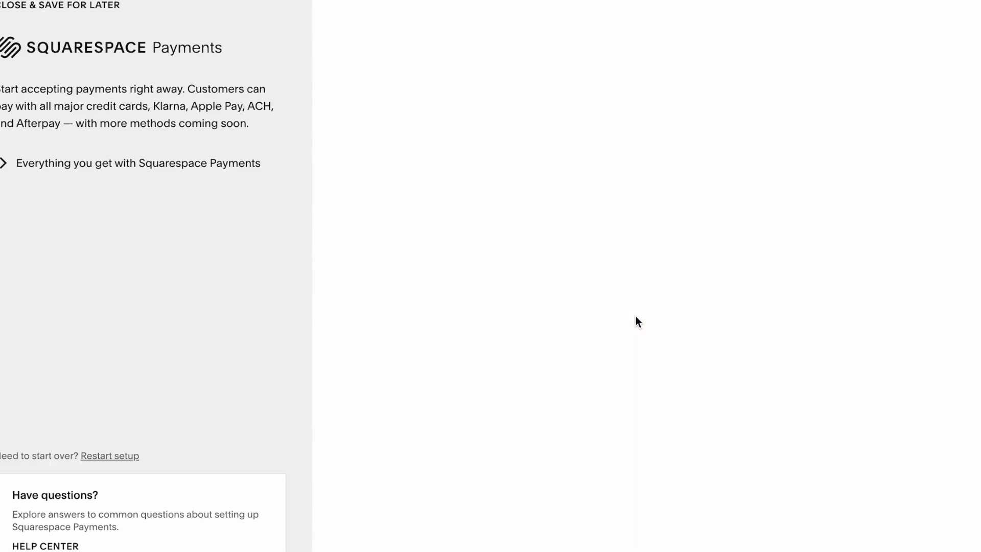
{"action": "left_click", "coordinate": [510, 181]}
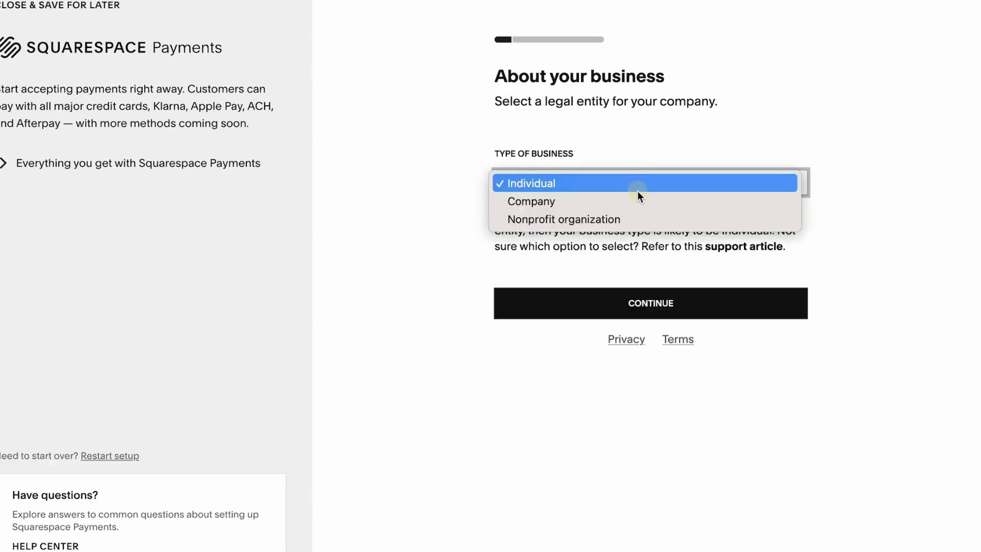
{"action": "left_click", "coordinate": [753, 185]}
{"action": "left_click", "coordinate": [674, 306]}
{"action": "left_click", "coordinate": [515, 383]}
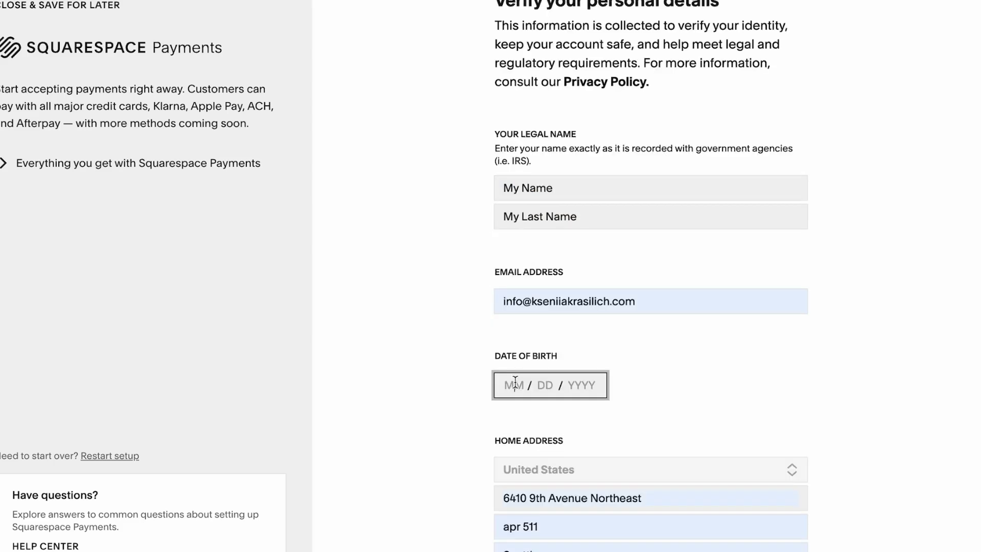
{"action": "scroll", "coordinate": [515, 383], "scroll_direction": "down", "scroll_amount": 2}
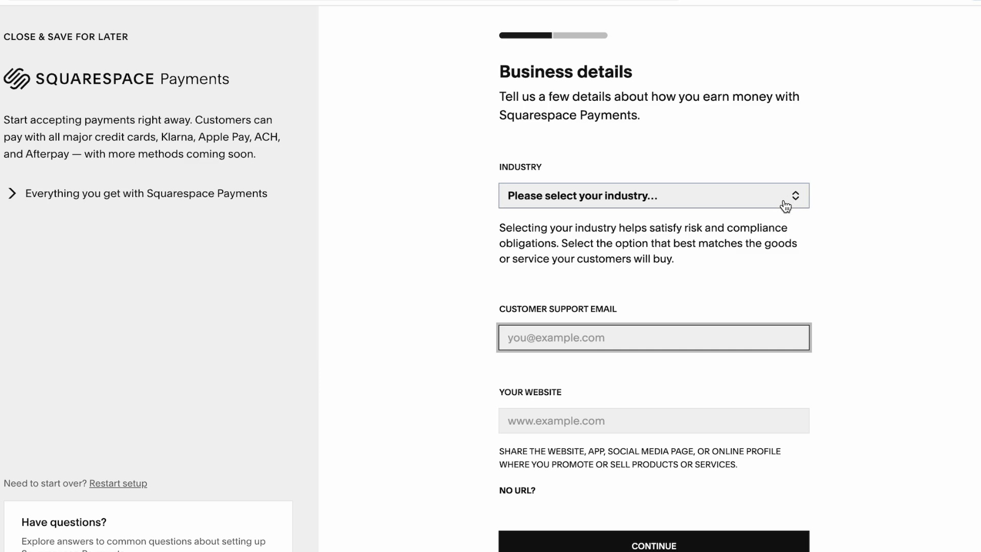
Step: Choose Software as a service as the industry, enter the support e-mail and website, and submit
{"action": "left_click", "coordinate": [785, 206]}
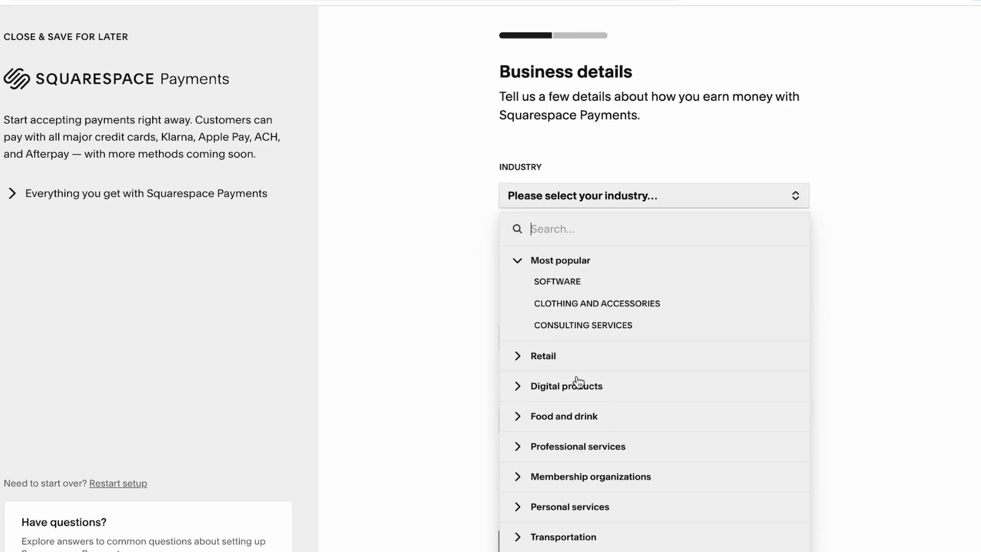
{"action": "left_click", "coordinate": [557, 389]}
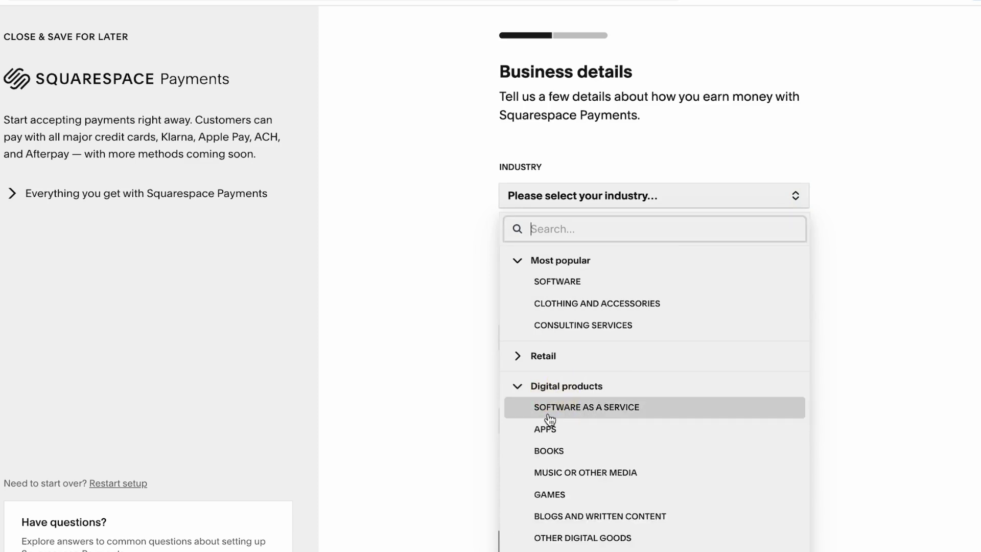
{"action": "left_click", "coordinate": [624, 407]}
{"action": "left_click", "coordinate": [566, 338]}
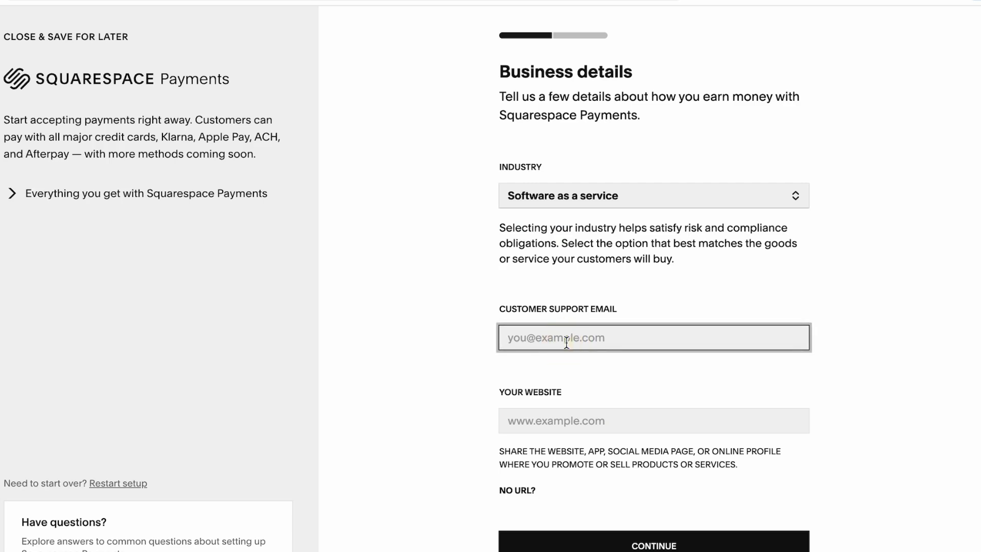
{"action": "left_click", "coordinate": [543, 421]}
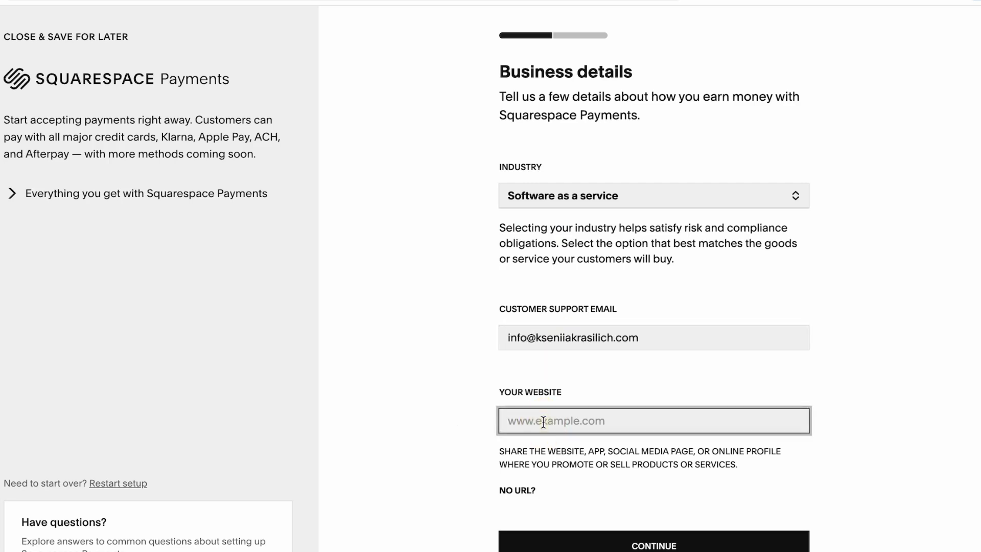
{"action": "key", "text": "Return"}
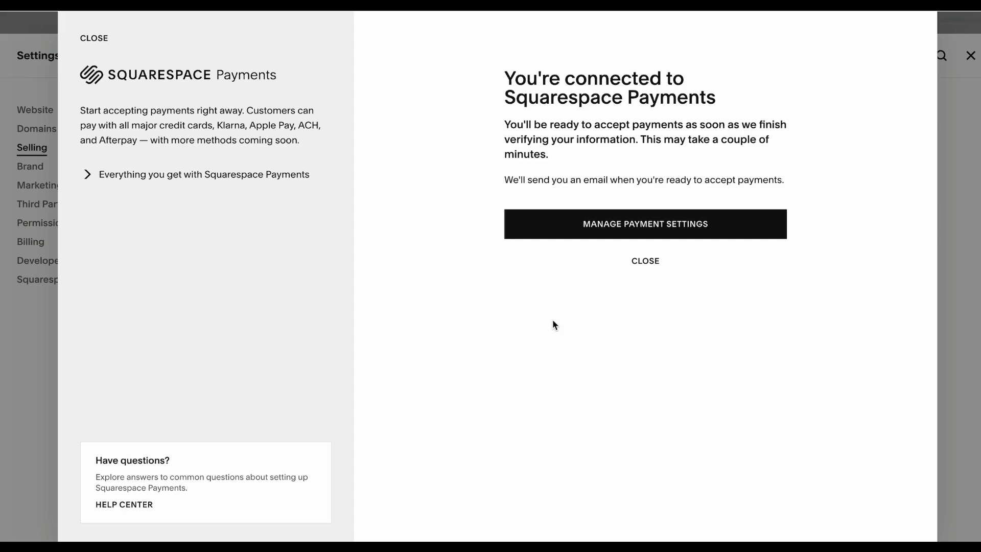
Step: Open Manage Squarespace Payments and browse its Payment methods and Account settings tabs
{"action": "left_click", "coordinate": [705, 227]}
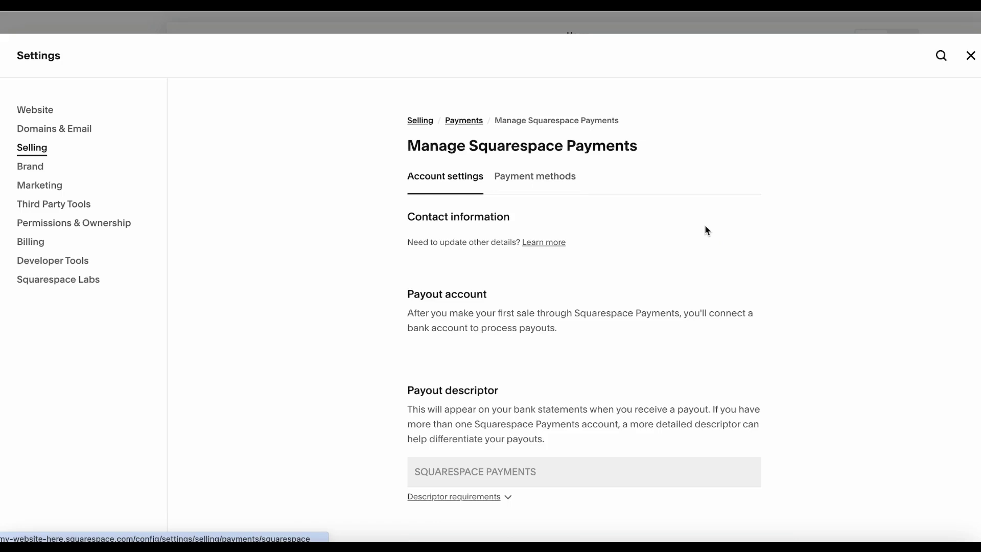
{"action": "left_click", "coordinate": [534, 280]}
{"action": "scroll", "coordinate": [262, 377], "scroll_direction": "down", "scroll_amount": 3}
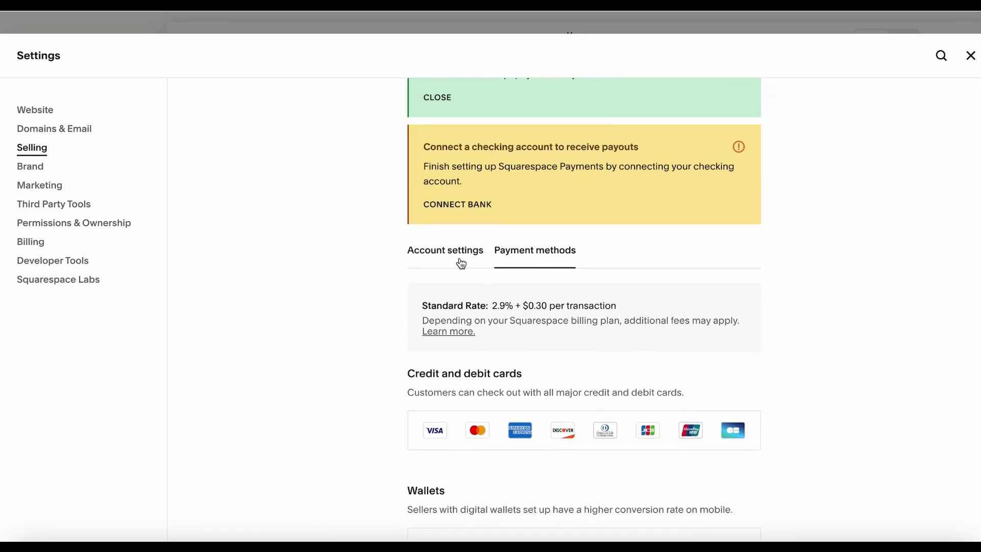
{"action": "left_click", "coordinate": [440, 255]}
{"action": "scroll", "coordinate": [423, 355], "scroll_direction": "down", "scroll_amount": 6}
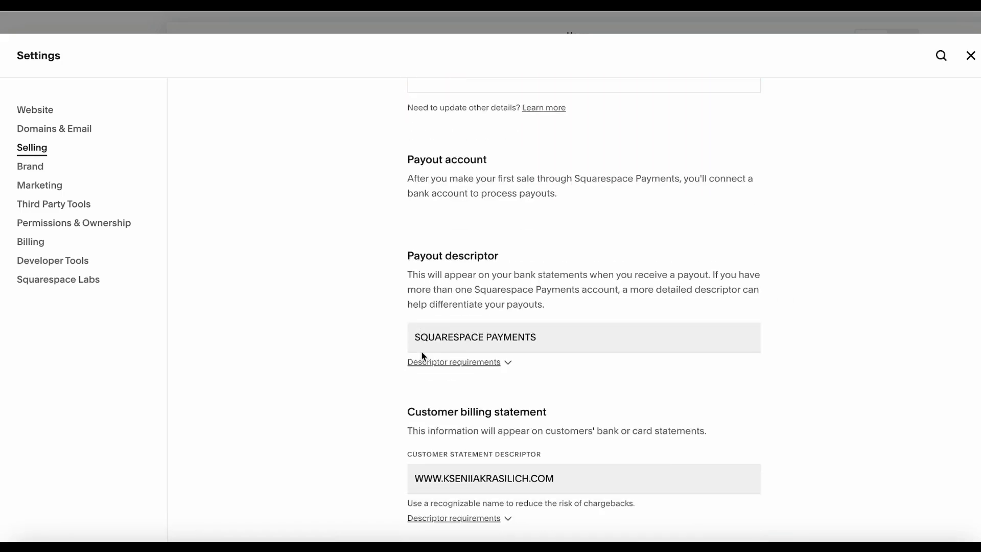
{"action": "scroll", "coordinate": [422, 354], "scroll_direction": "up", "scroll_amount": 8}
{"action": "left_click", "coordinate": [540, 386]}
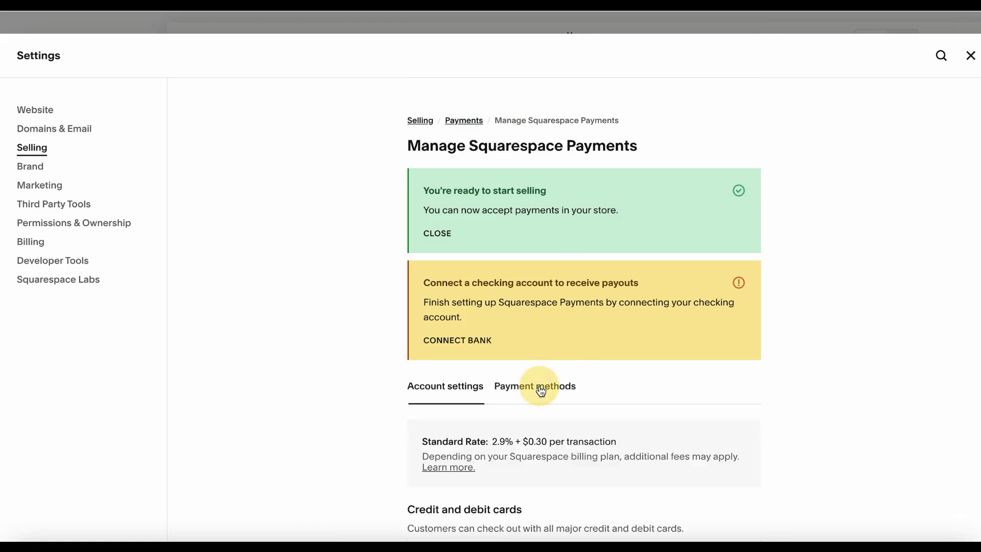
Step: Scroll through the enabled payment methods: cards, Apple Pay, Link by Stripe and Klarna
{"action": "scroll", "coordinate": [382, 419], "scroll_direction": "down", "scroll_amount": 5}
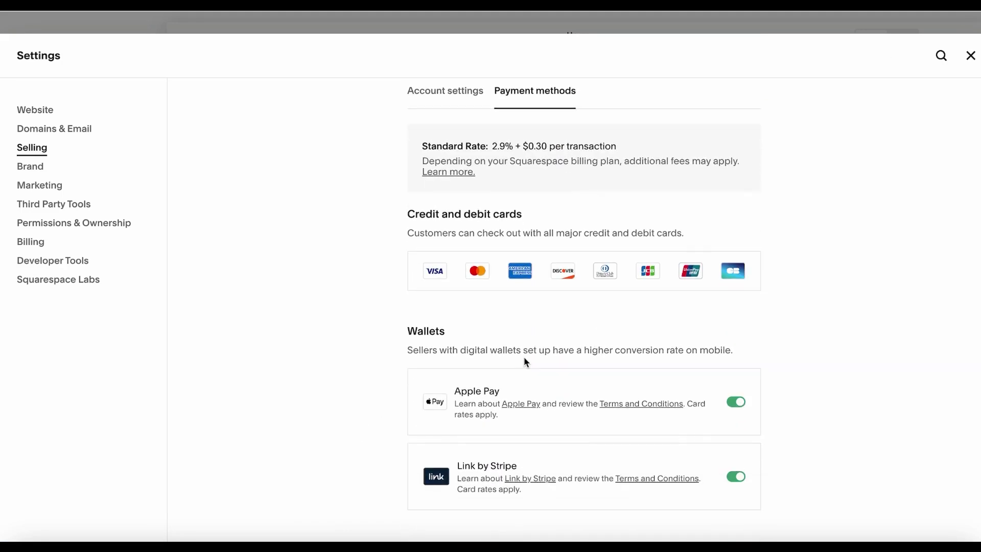
{"action": "scroll", "coordinate": [527, 363], "scroll_direction": "down", "scroll_amount": 1}
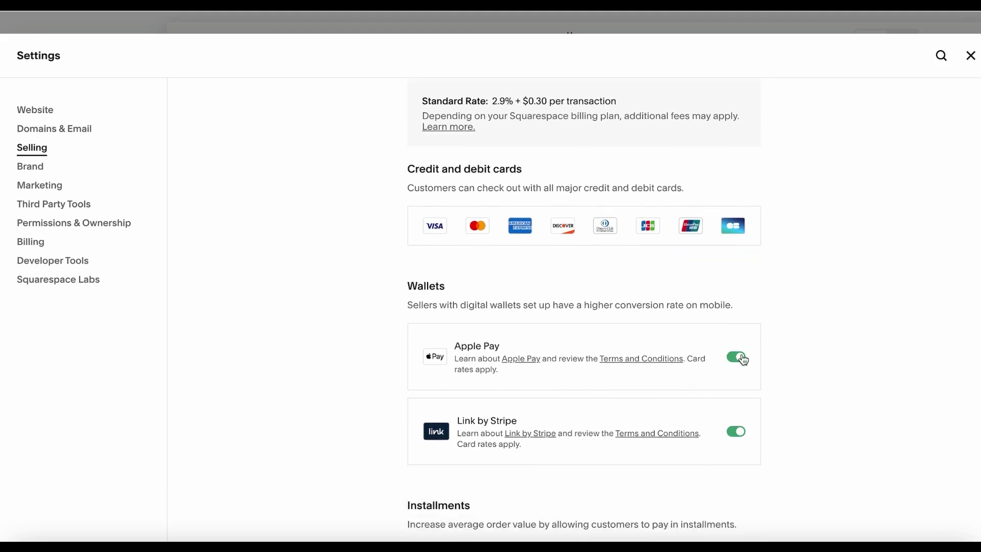
{"action": "scroll", "coordinate": [643, 388], "scroll_direction": "down", "scroll_amount": 3}
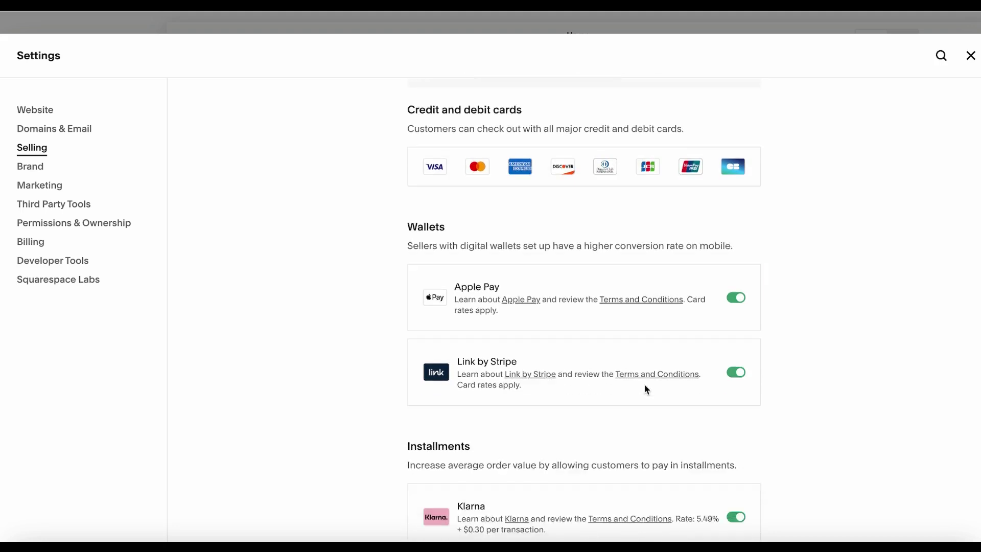
{"action": "scroll", "coordinate": [504, 334], "scroll_direction": "down", "scroll_amount": 3}
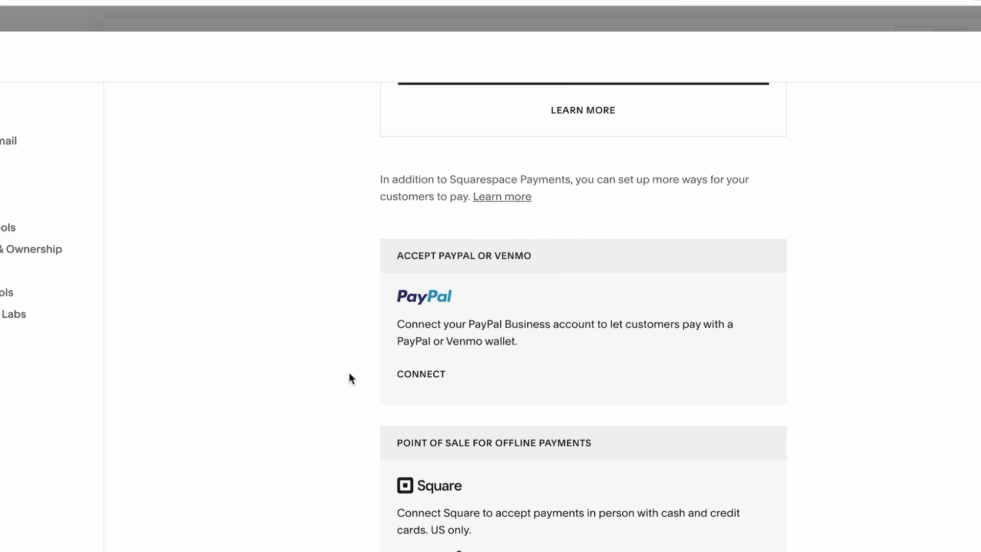
Step: Try connecting PayPal and dismiss the notice that it can't connect in trial mode
{"action": "scroll", "coordinate": [350, 378], "scroll_direction": "down", "scroll_amount": 1}
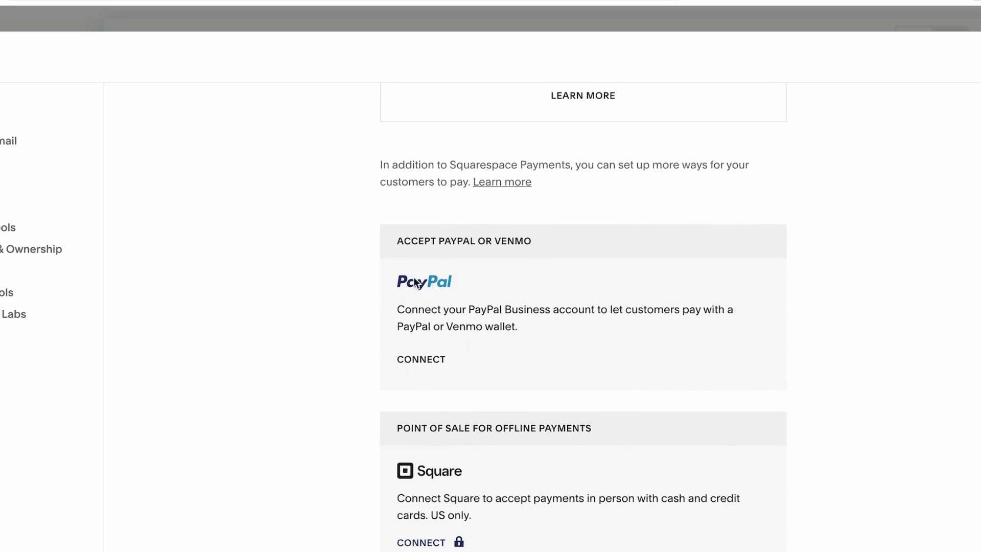
{"action": "scroll", "coordinate": [253, 403], "scroll_direction": "down", "scroll_amount": 3}
{"action": "scroll", "coordinate": [278, 306], "scroll_direction": "up", "scroll_amount": 8}
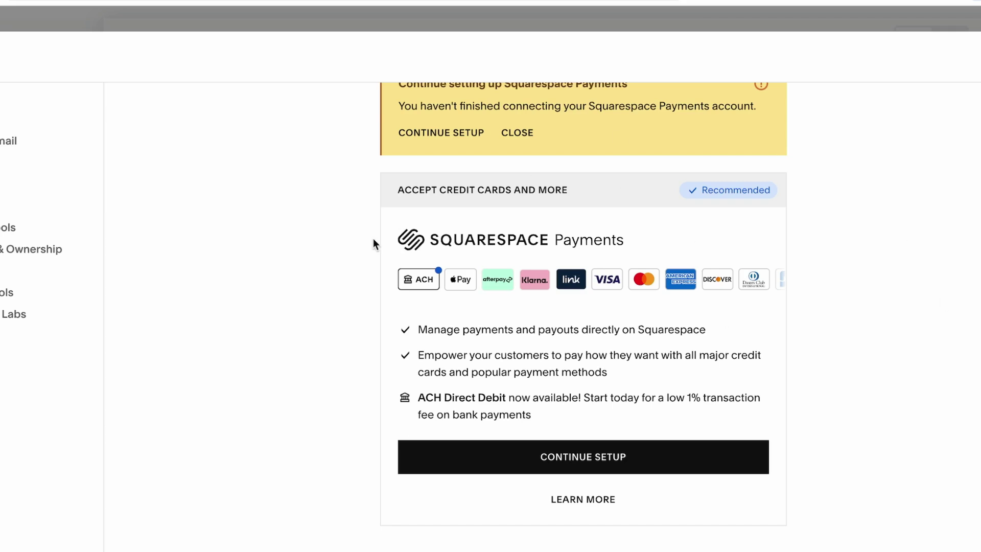
{"action": "scroll", "coordinate": [373, 242], "scroll_direction": "down", "scroll_amount": 8}
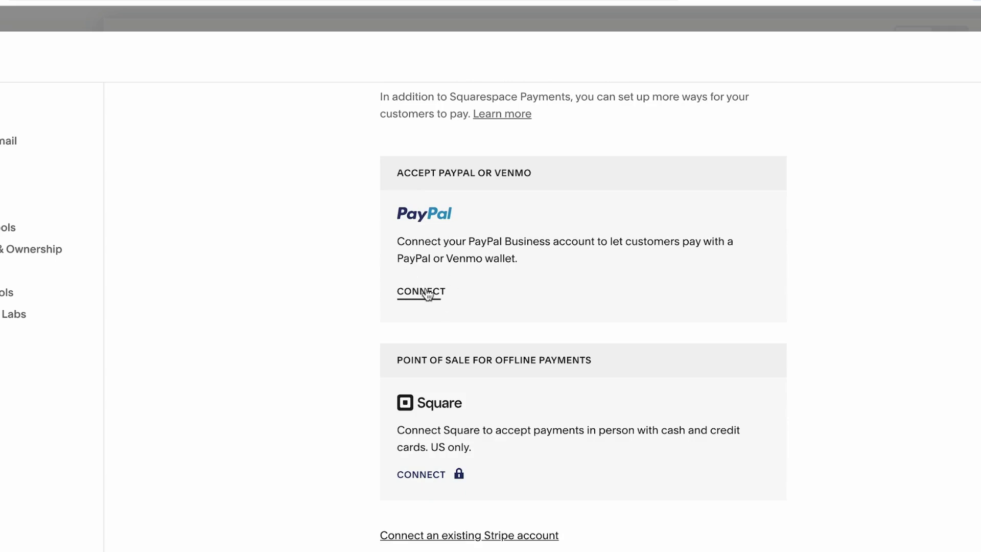
{"action": "left_click", "coordinate": [428, 298]}
{"action": "left_click", "coordinate": [485, 377]}
Step: Retry connecting PayPal twice, dismissing the trial-mode upgrade notice in between
{"action": "left_click", "coordinate": [431, 295]}
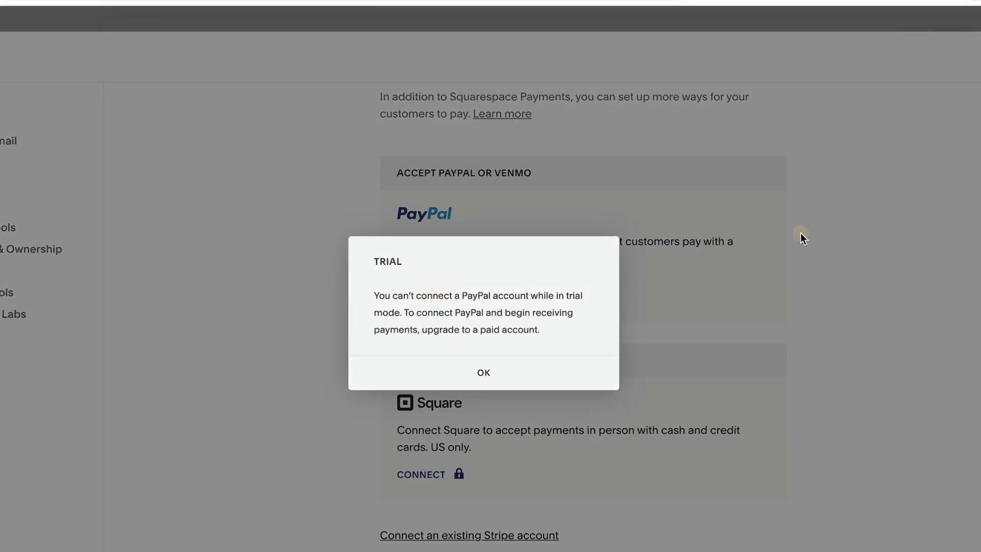
{"action": "left_click", "coordinate": [799, 237]}
{"action": "left_click", "coordinate": [422, 305]}
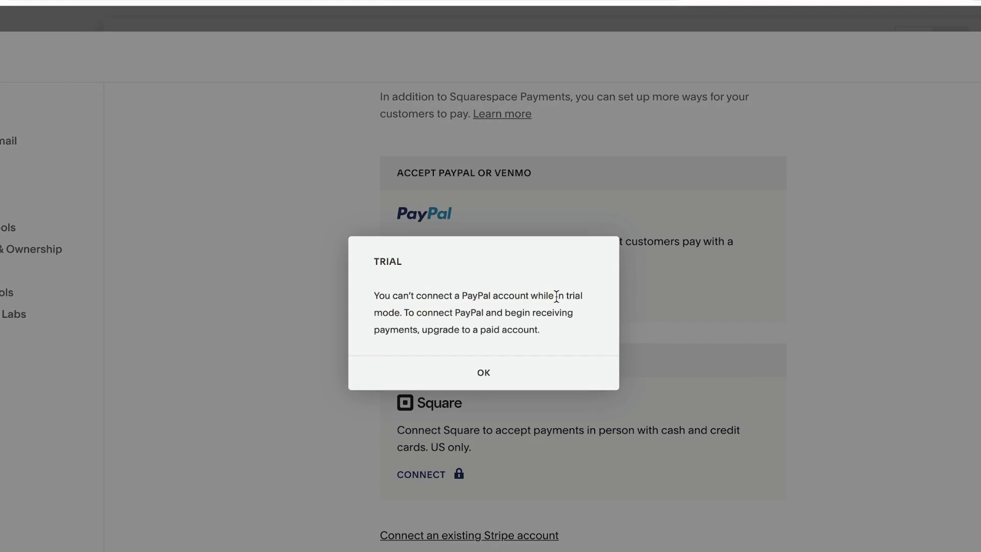